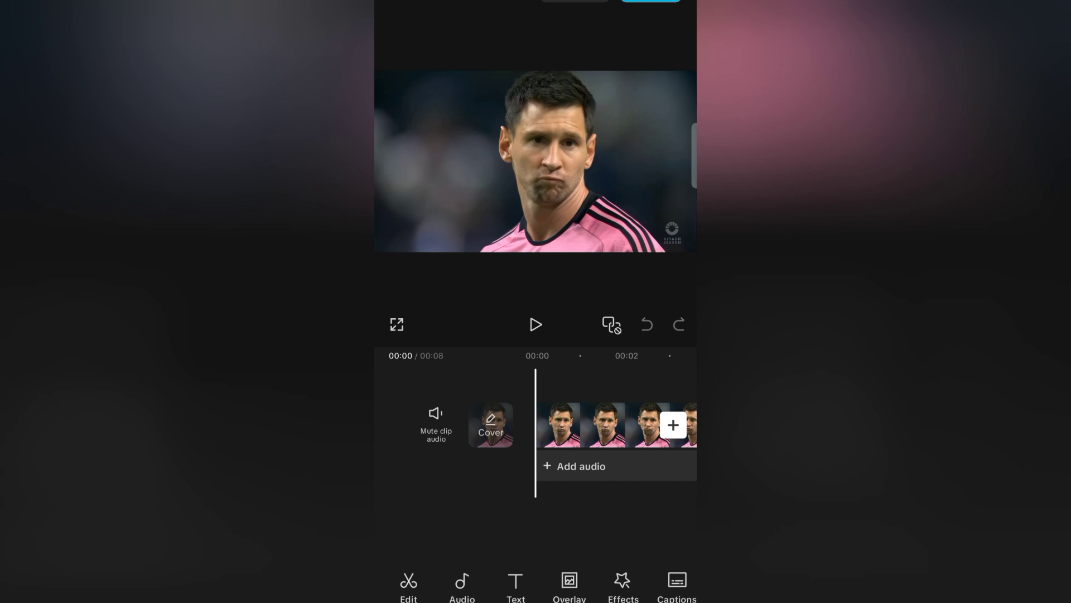
# Step: Scrub through the football clip to preview it
pyautogui.moveTo(545, 497); pyautogui.dragTo(546, 467)
pyautogui.moveTo(546, 467); pyautogui.dragTo(495, 480)
pyautogui.moveTo(513, 470); pyautogui.dragTo(483, 471)
pyautogui.moveTo(463, 577); pyautogui.dragTo(406, 579)
# Step: Set the clip's brightness to -7 and contrast to 11
pyautogui.click(611, 583)
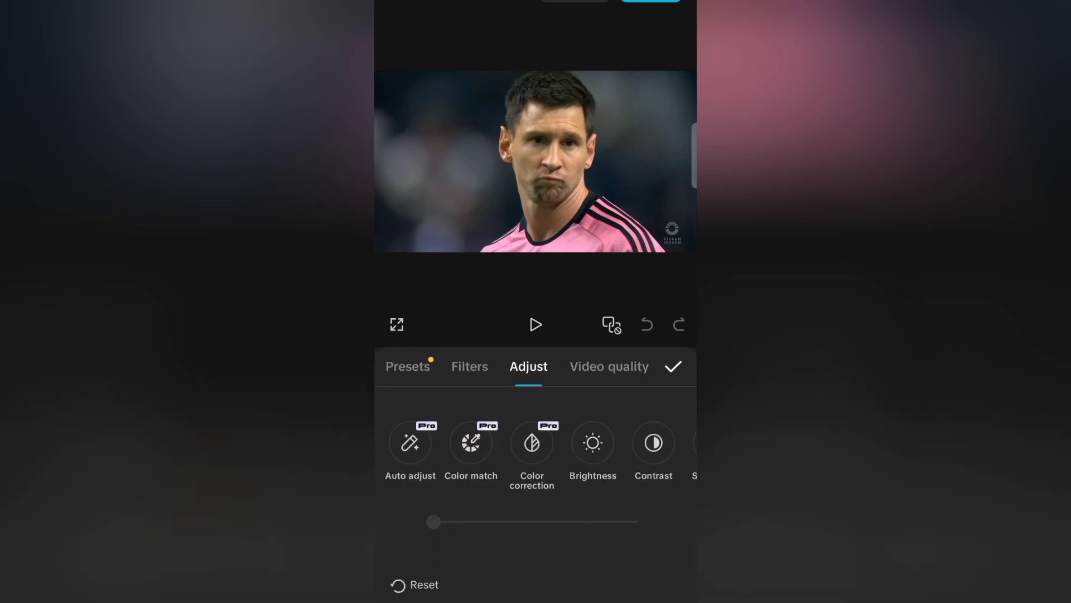
pyautogui.moveTo(539, 465); pyautogui.dragTo(454, 442)
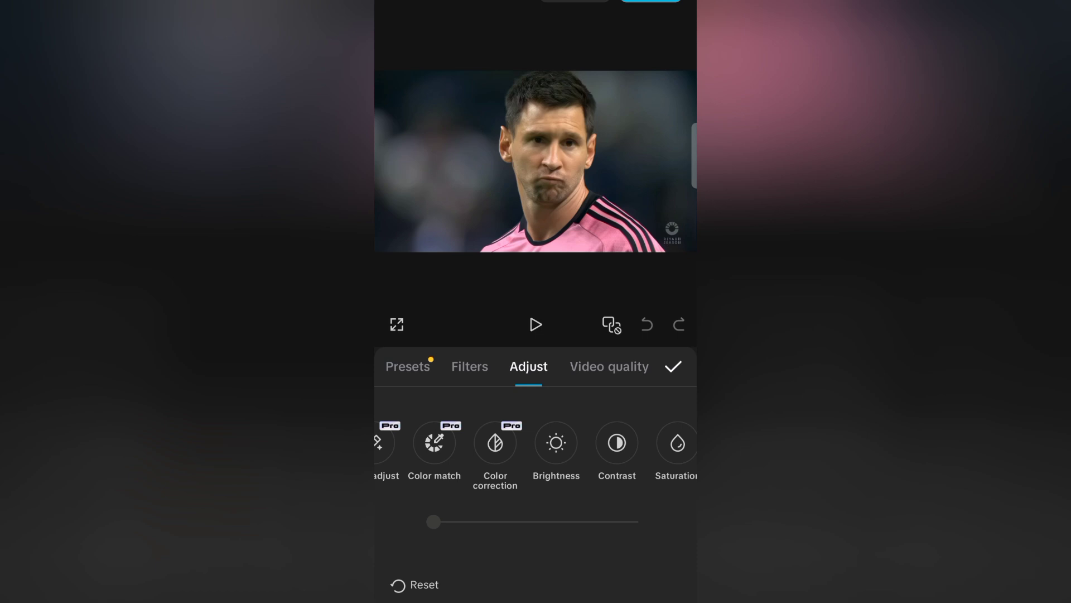
pyautogui.click(556, 442)
pyautogui.moveTo(536, 533); pyautogui.dragTo(520, 535)
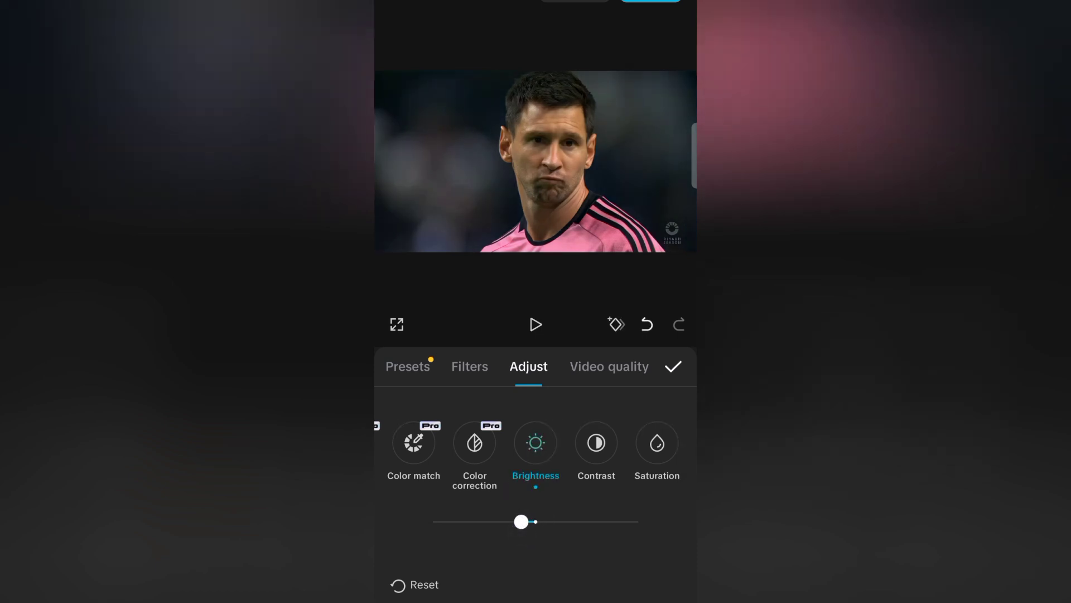
pyautogui.click(597, 443)
pyautogui.moveTo(535, 522); pyautogui.dragTo(576, 521)
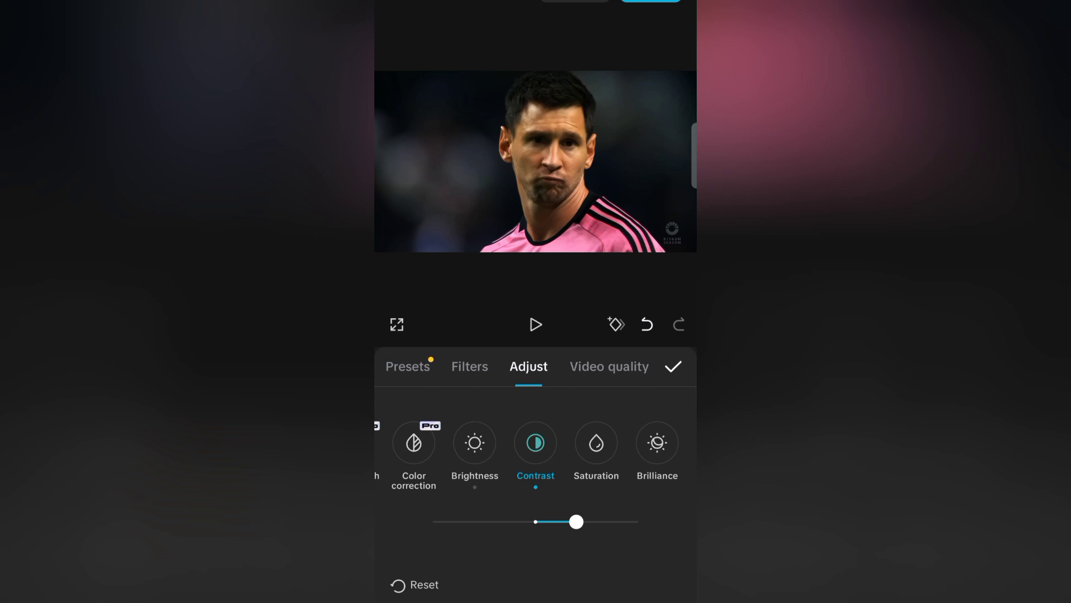
# Step: Lower brilliance to about -5 and raise sharpen to about 51
pyautogui.moveTo(633, 469); pyautogui.dragTo(564, 469)
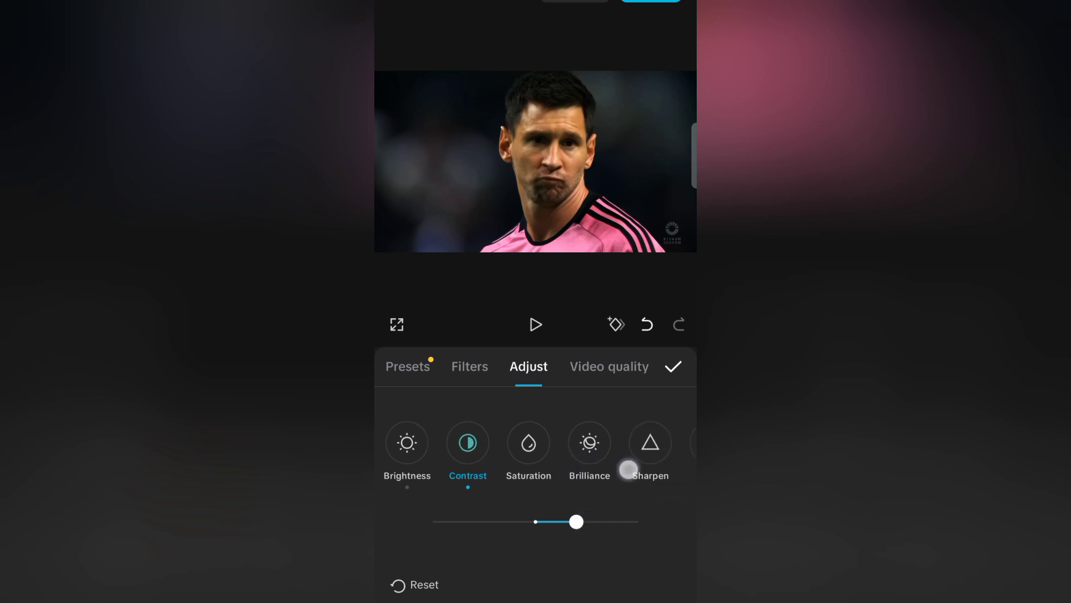
pyautogui.click(580, 495)
pyautogui.moveTo(535, 522); pyautogui.dragTo(521, 523)
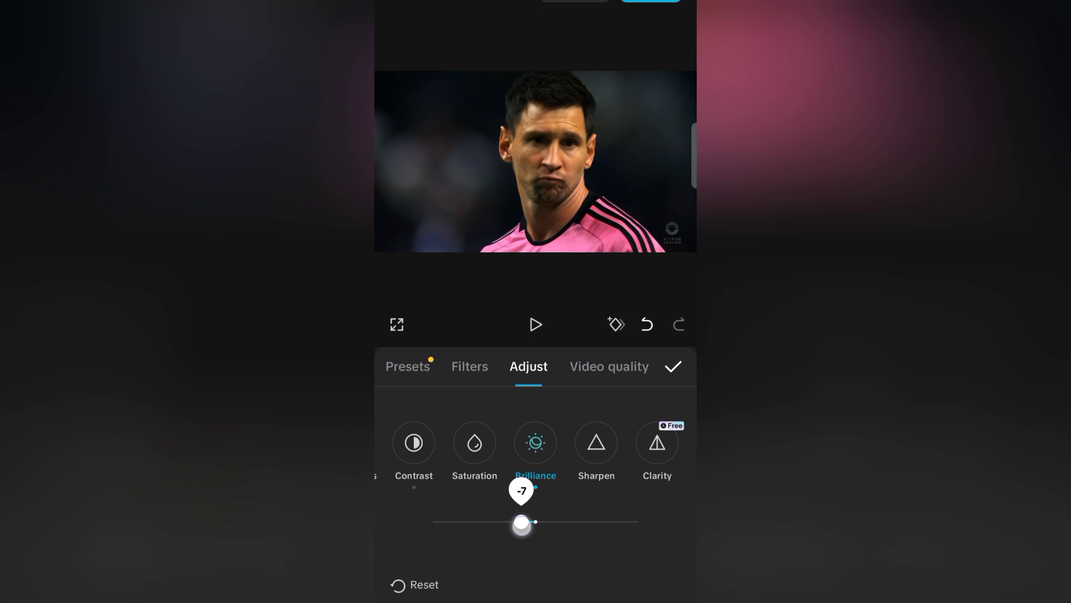
pyautogui.click(593, 470)
pyautogui.moveTo(524, 524)
pyautogui.mouseDown()
pyautogui.moveTo(582, 521)
pyautogui.moveTo(537, 532)
pyautogui.mouseUp()
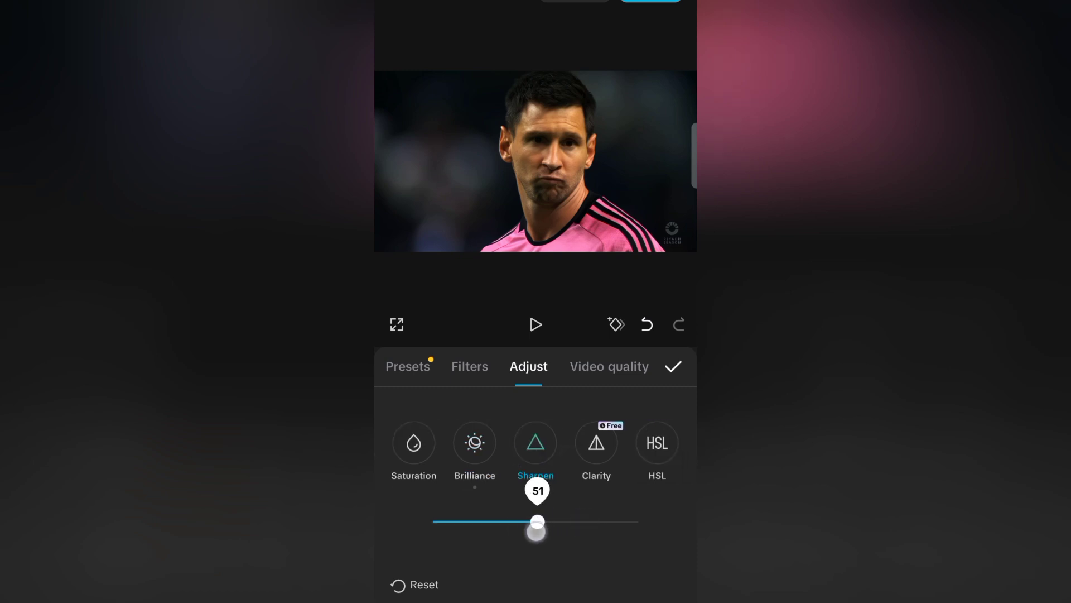
pyautogui.moveTo(621, 491); pyautogui.dragTo(500, 490)
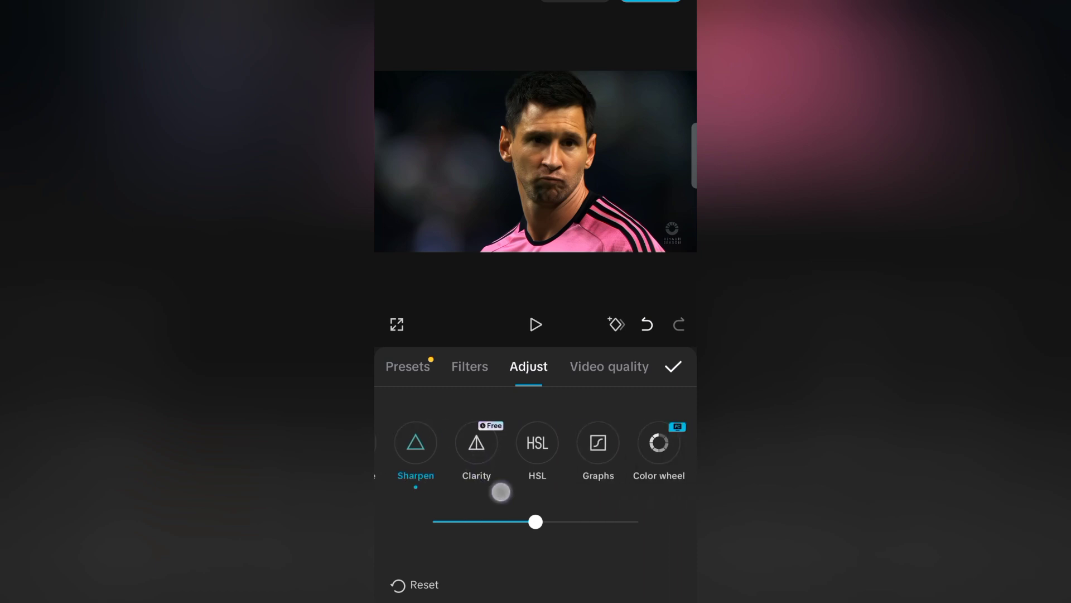
pyautogui.moveTo(653, 485)
pyautogui.mouseDown()
pyautogui.moveTo(490, 507)
pyautogui.moveTo(523, 534)
pyautogui.mouseUp()
# Step: Set shadows to -5, colour temperature to -4 and vignette to 20
pyautogui.click(581, 450)
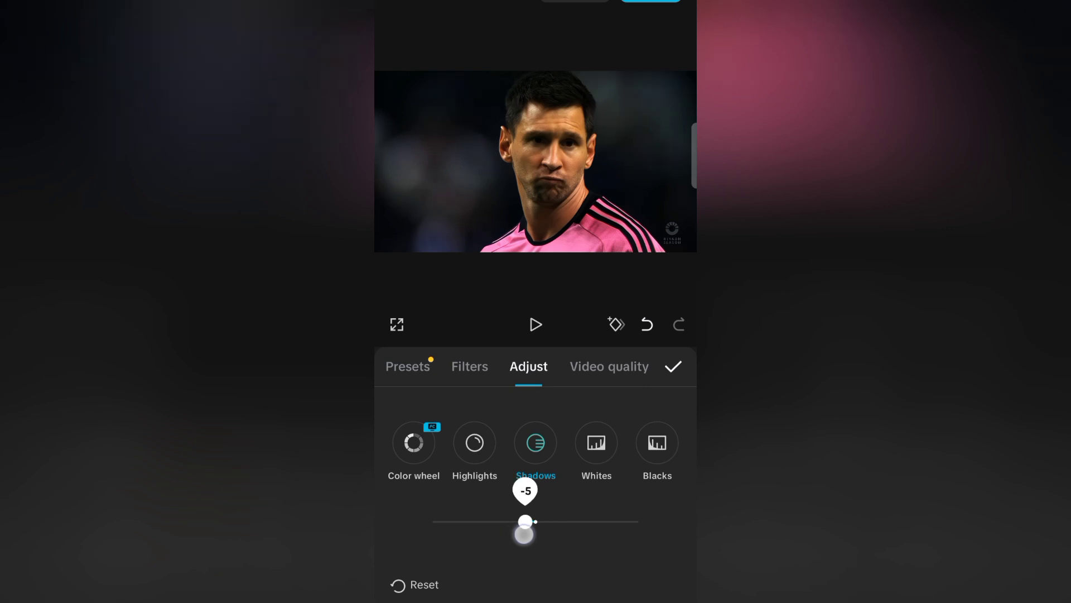
pyautogui.moveTo(558, 444); pyautogui.dragTo(499, 444)
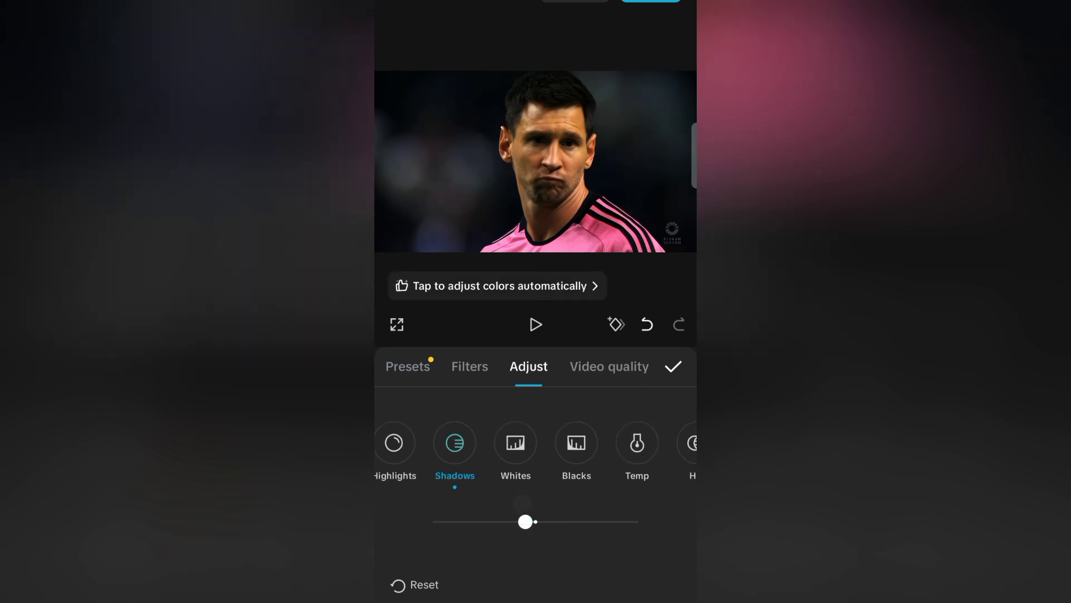
pyautogui.click(638, 441)
pyautogui.moveTo(535, 521); pyautogui.dragTo(526, 525)
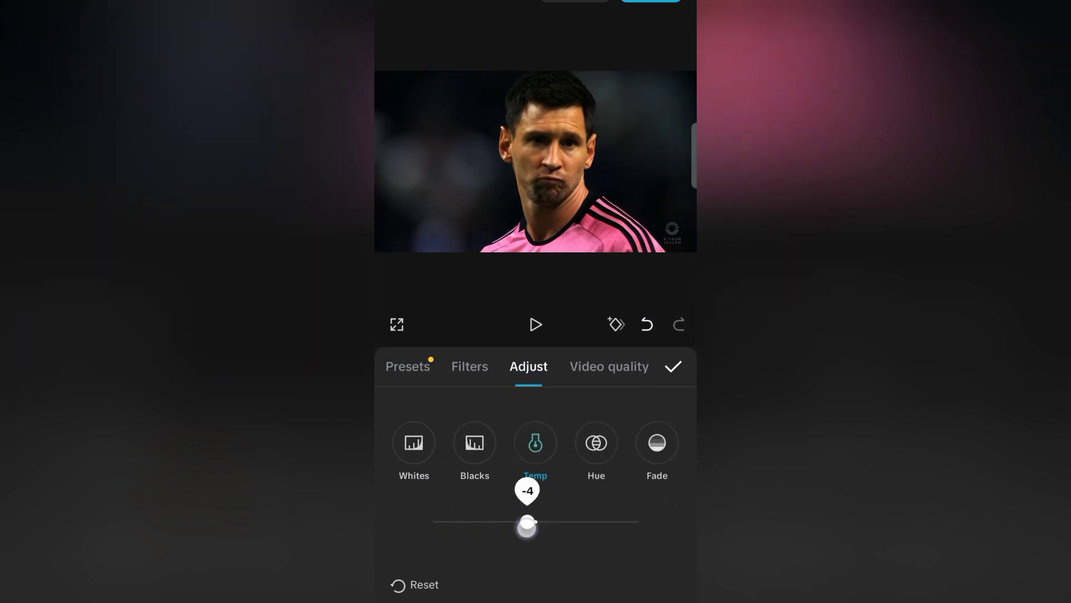
pyautogui.moveTo(610, 440); pyautogui.dragTo(521, 444)
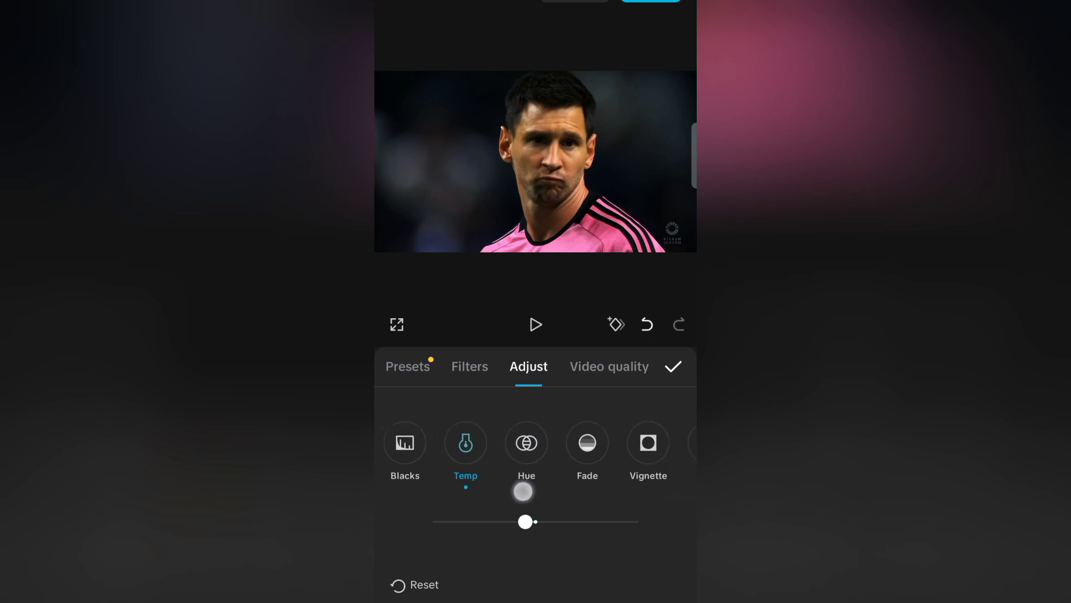
pyautogui.click(612, 441)
pyautogui.moveTo(535, 521); pyautogui.dragTo(575, 525)
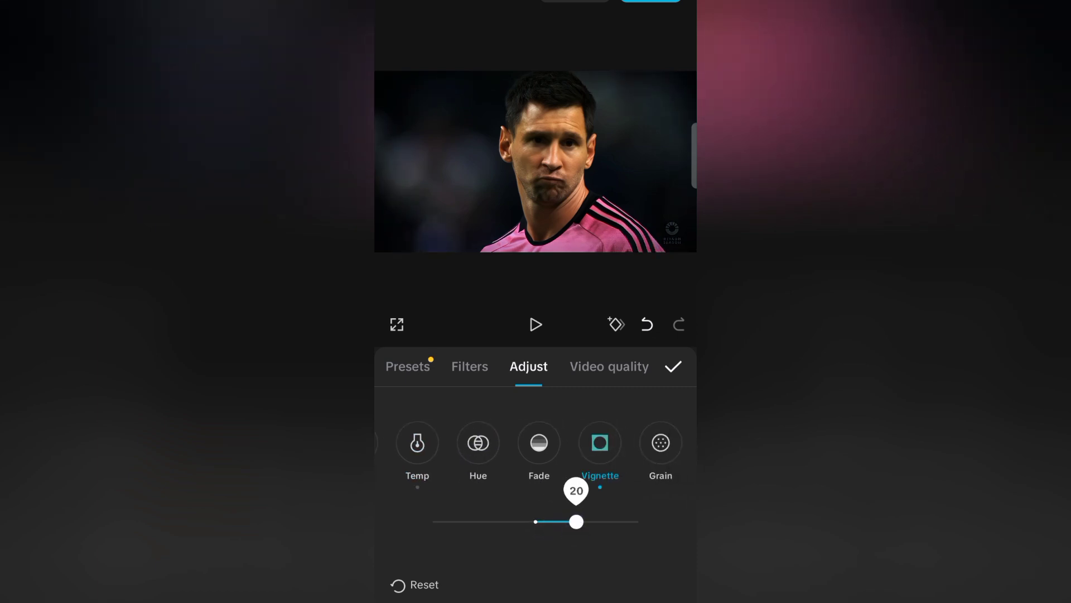
# Step: Raise highlights and brightness slightly, then apply the adjustments
pyautogui.moveTo(599, 449); pyautogui.dragTo(676, 462)
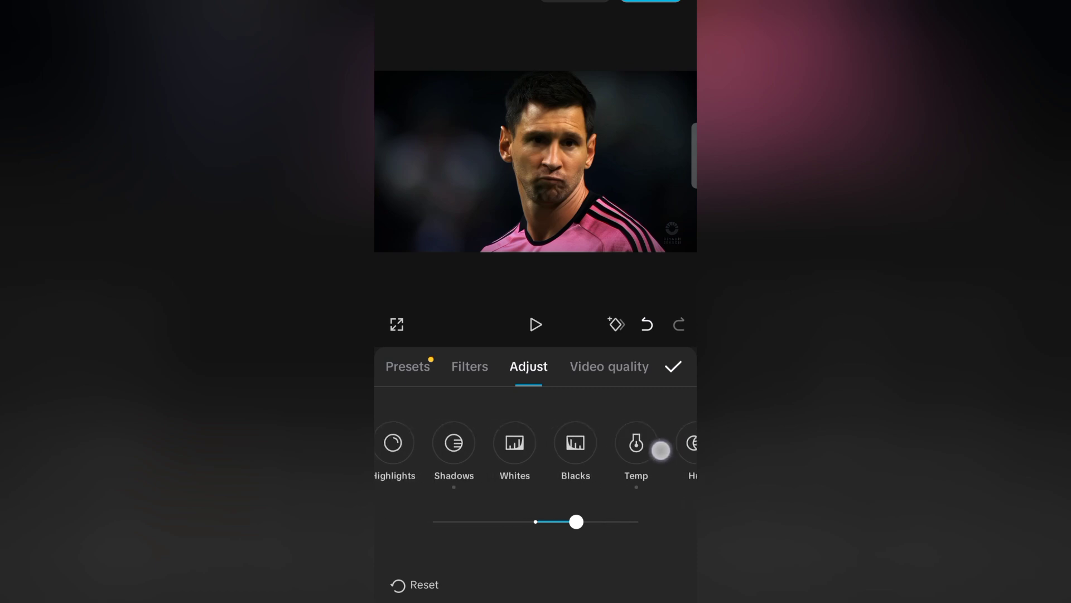
pyautogui.click(533, 443)
pyautogui.moveTo(535, 521); pyautogui.dragTo(556, 521)
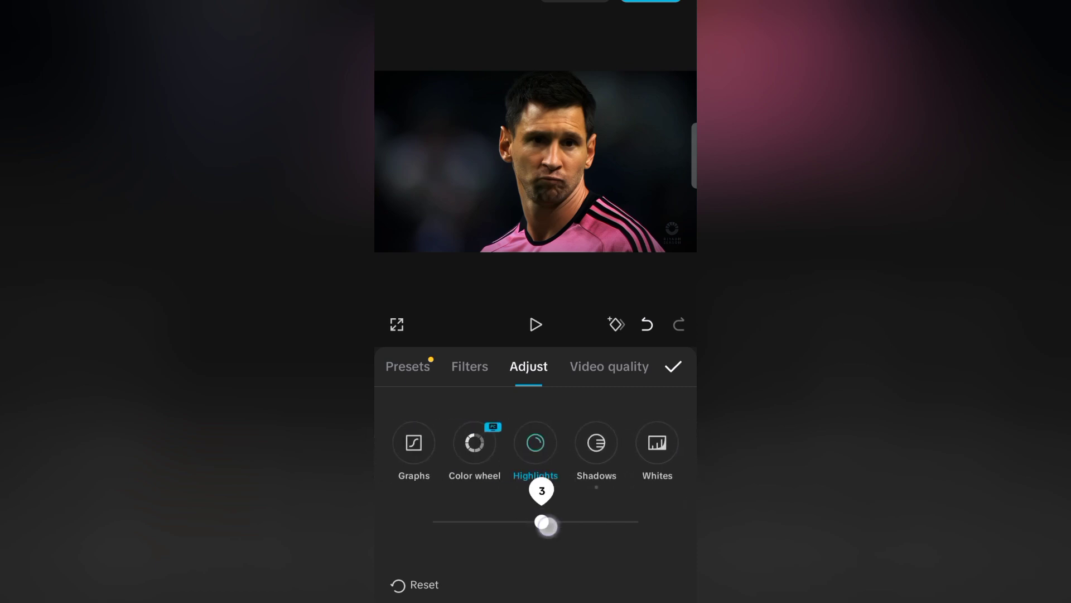
pyautogui.moveTo(535, 443)
pyautogui.mouseDown()
pyautogui.moveTo(680, 423)
pyautogui.moveTo(625, 447)
pyautogui.moveTo(575, 445)
pyautogui.mouseUp()
pyautogui.click(558, 442)
pyautogui.moveTo(526, 519); pyautogui.dragTo(550, 527)
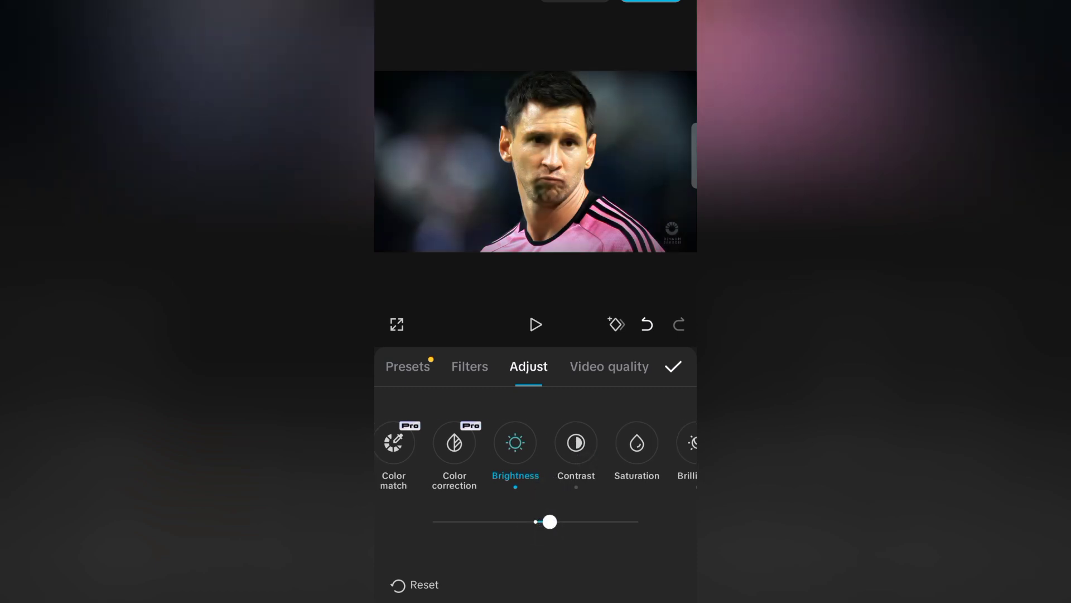
pyautogui.click(673, 366)
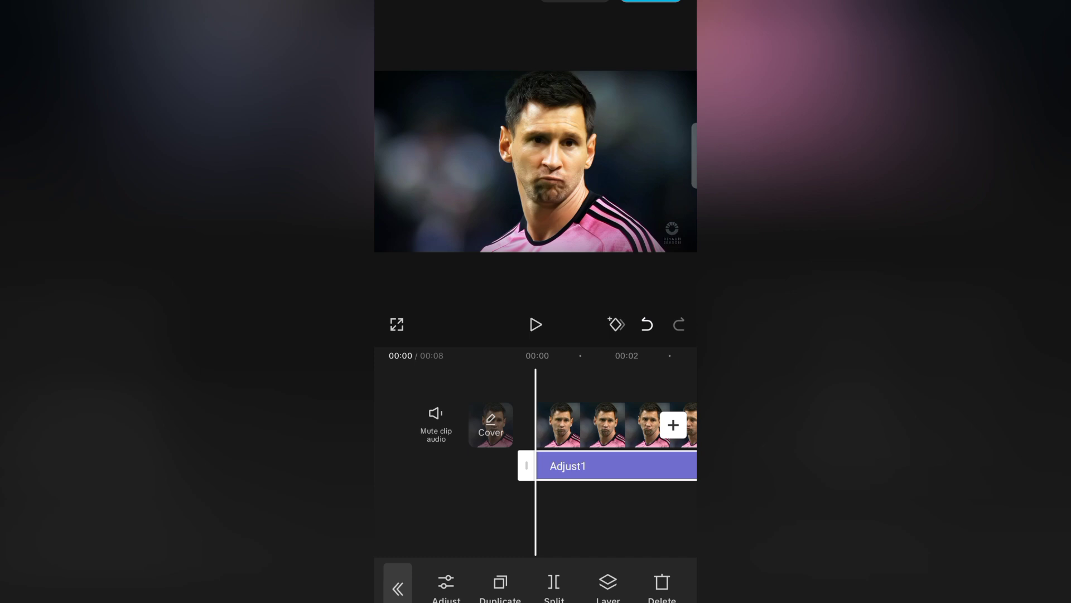
# Step: Return to the main editing tools and bring up the Effects options
pyautogui.click(398, 588)
pyautogui.click(398, 588)
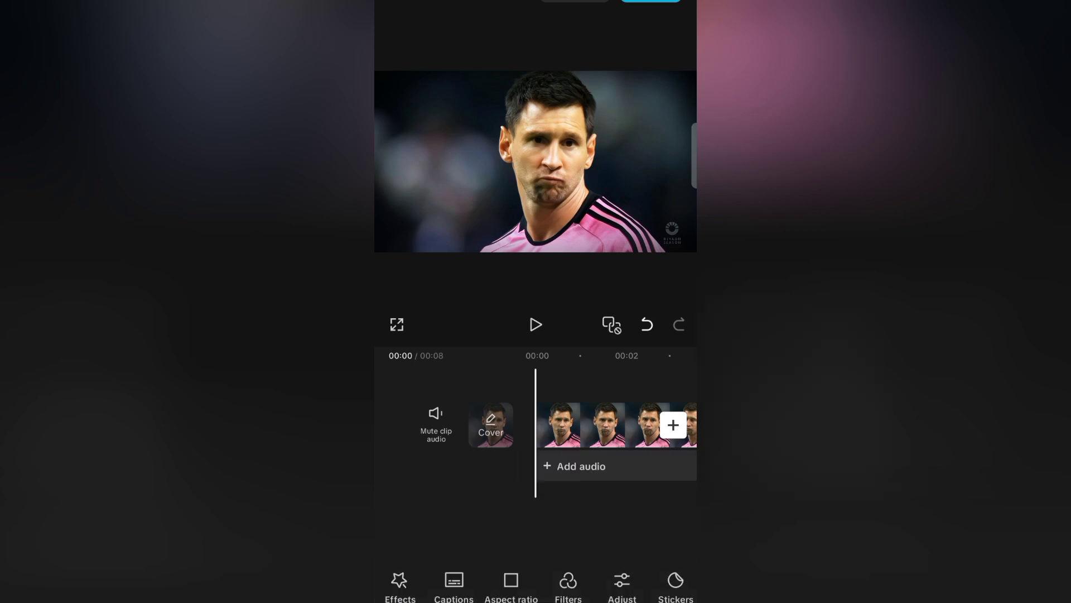
pyautogui.moveTo(573, 580); pyautogui.dragTo(631, 575)
pyautogui.click(453, 589)
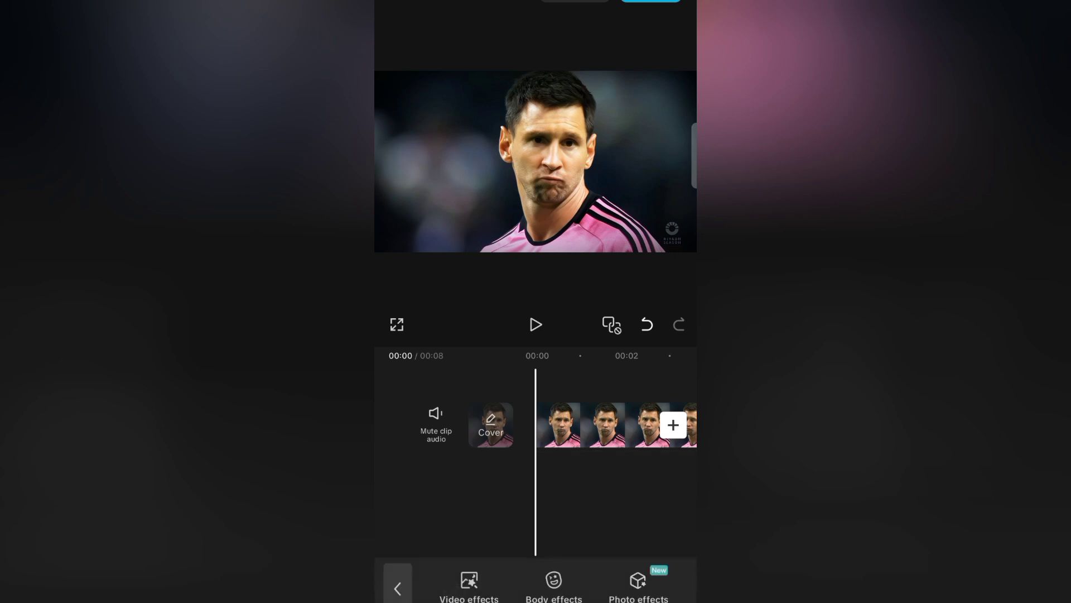
# Step: Apply the Edge Glow video effect with its glow lowered to 5
pyautogui.click(468, 586)
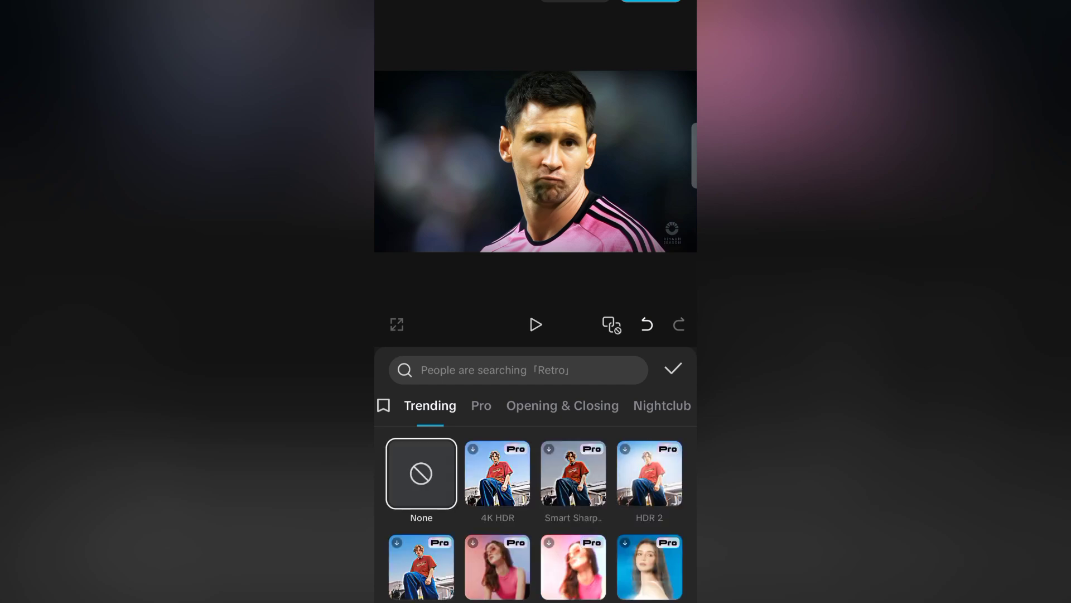
pyautogui.moveTo(439, 555); pyautogui.dragTo(425, 385)
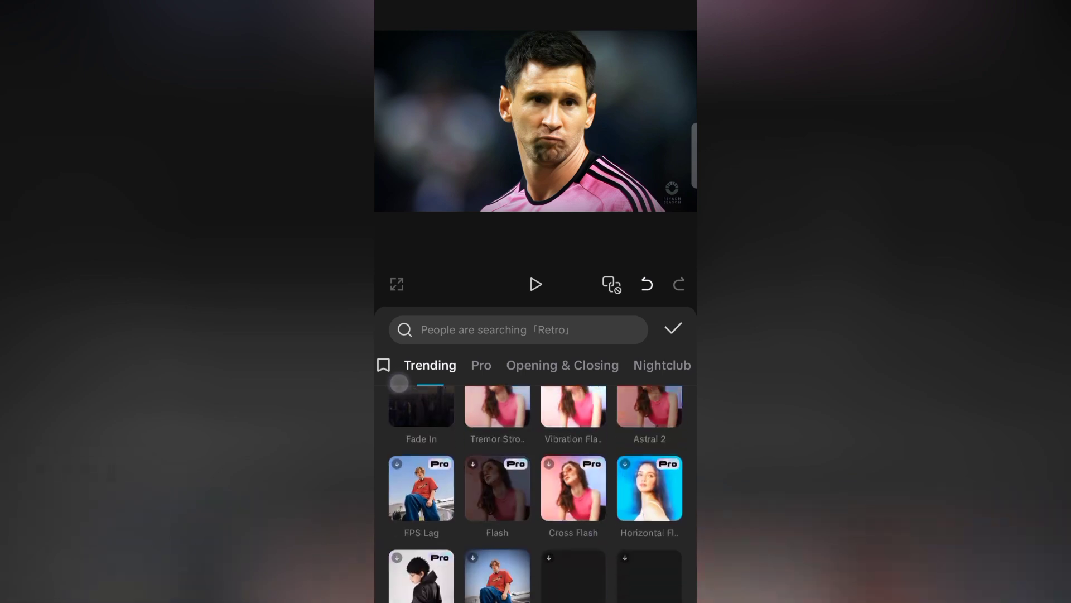
pyautogui.moveTo(413, 502); pyautogui.dragTo(407, 378)
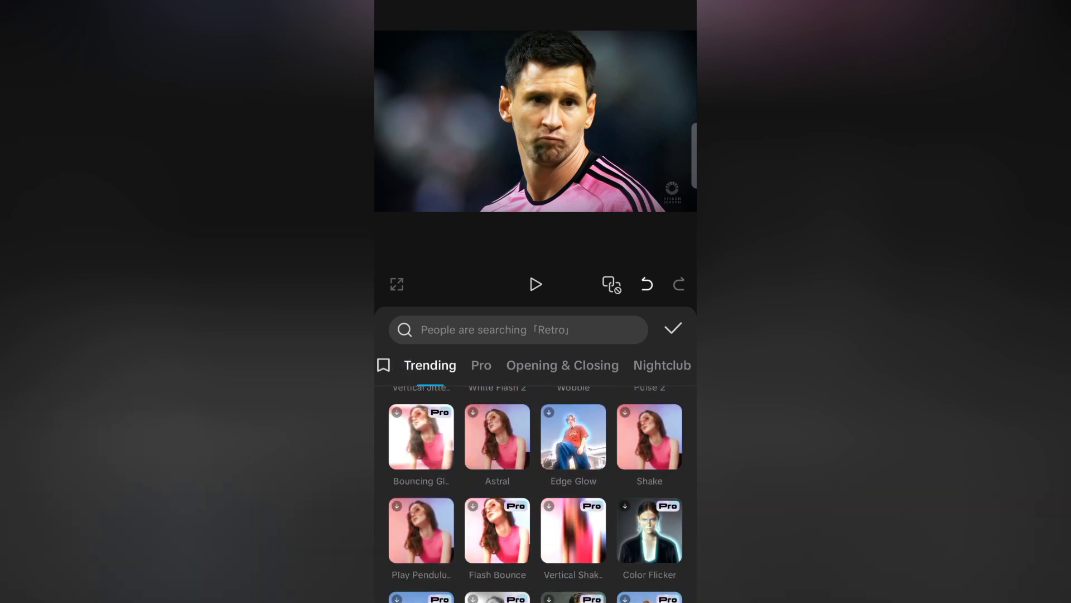
pyautogui.click(574, 436)
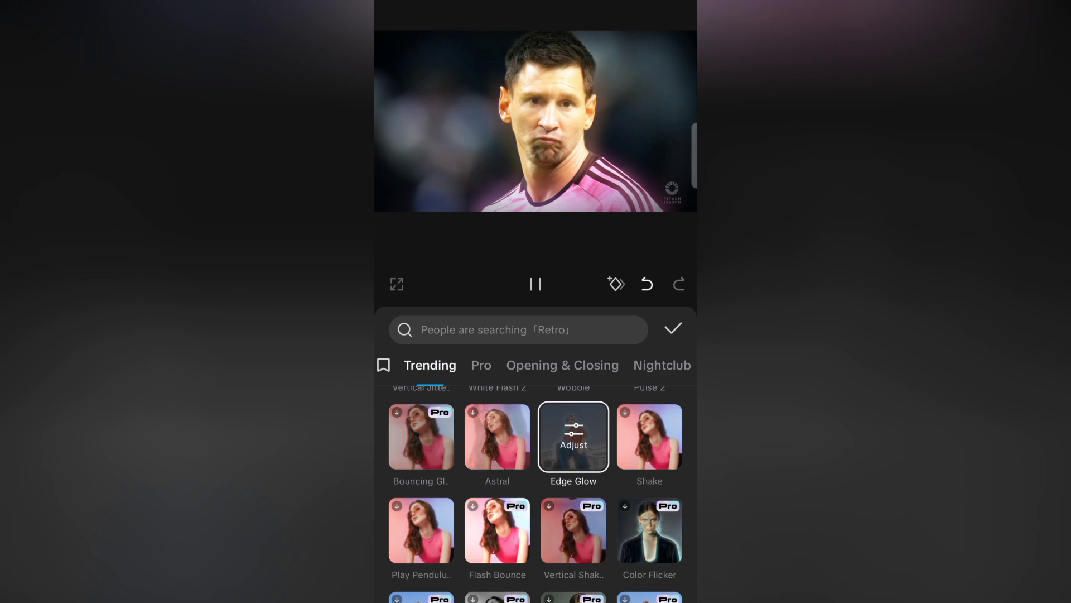
pyautogui.click(573, 437)
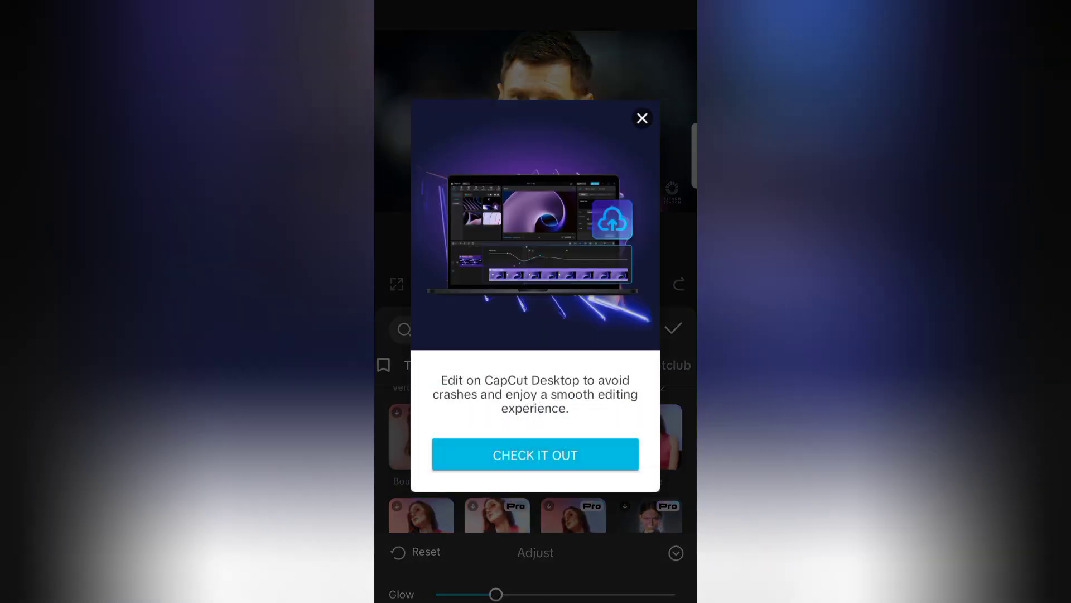
pyautogui.click(643, 117)
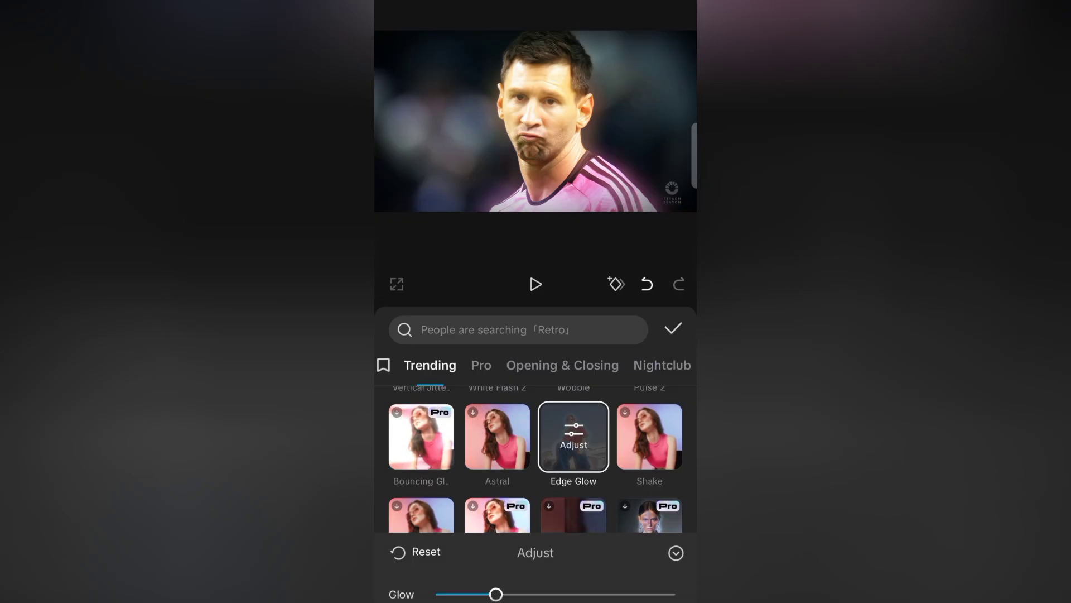
pyautogui.moveTo(496, 594); pyautogui.dragTo(450, 594)
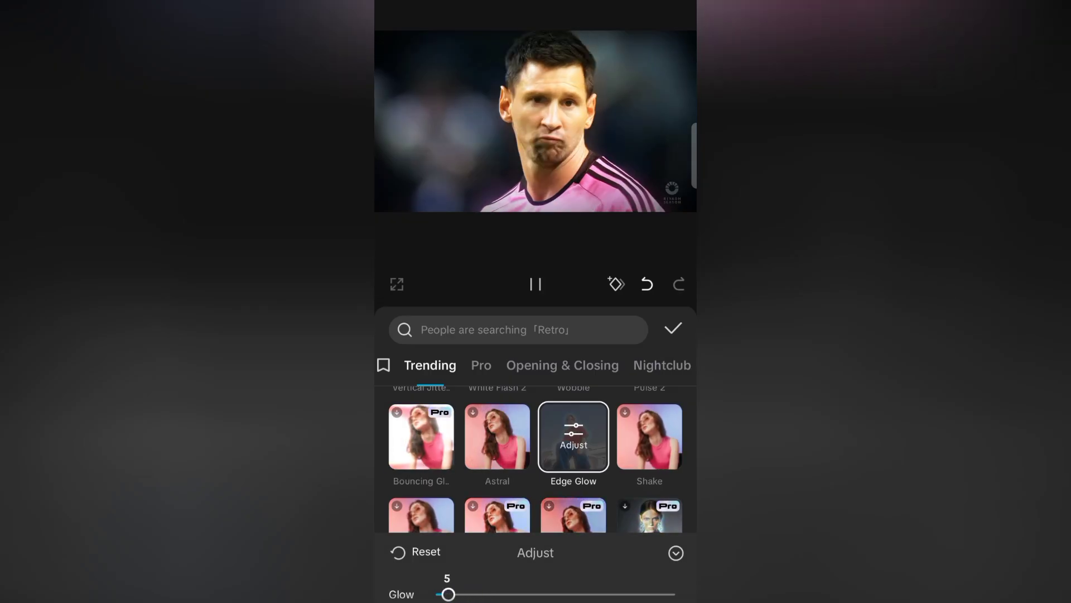
pyautogui.click(673, 328)
# Step: Extend the Edge Glow effect clip to about 00:05 and return to the main tools
pyautogui.click(603, 466)
pyautogui.moveTo(614, 424); pyautogui.dragTo(533, 424)
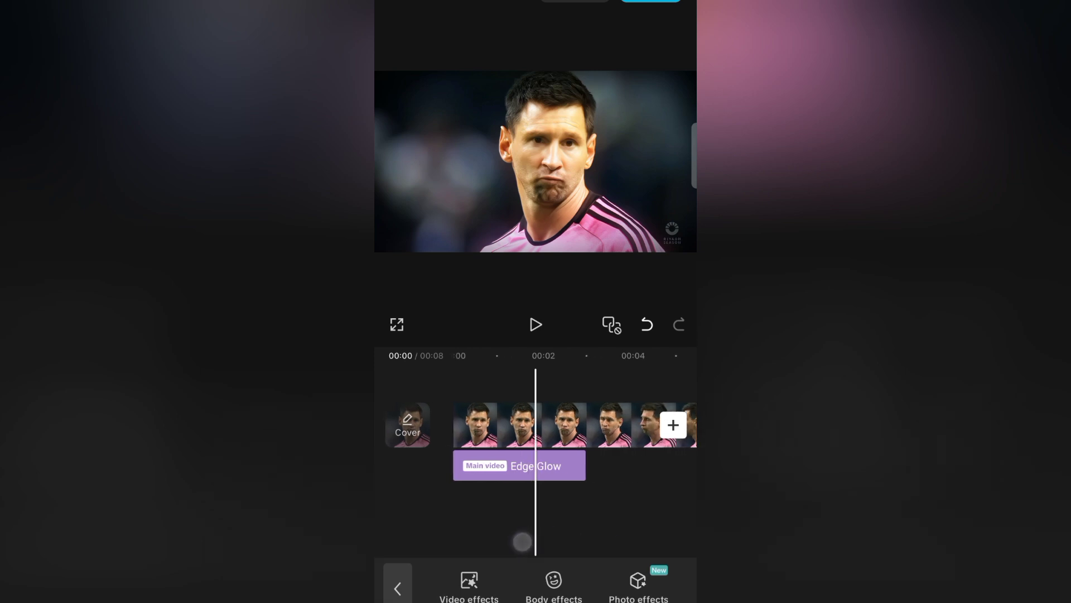
pyautogui.click(519, 465)
pyautogui.moveTo(602, 466)
pyautogui.mouseDown()
pyautogui.moveTo(646, 480)
pyautogui.moveTo(572, 495)
pyautogui.mouseUp()
pyautogui.click(624, 502)
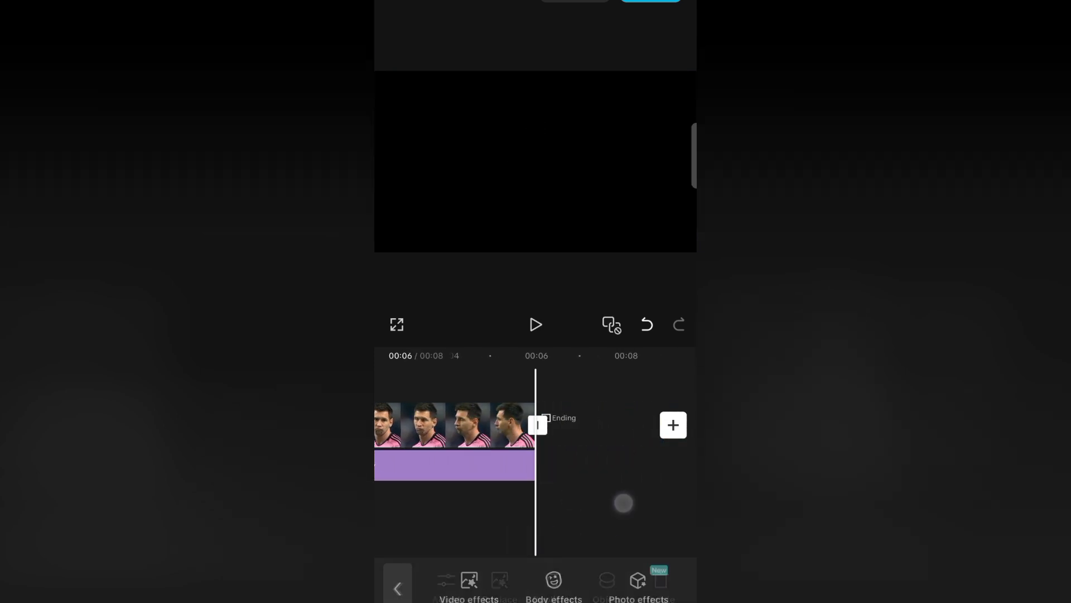
pyautogui.moveTo(558, 424); pyautogui.dragTo(686, 424)
pyautogui.click(398, 588)
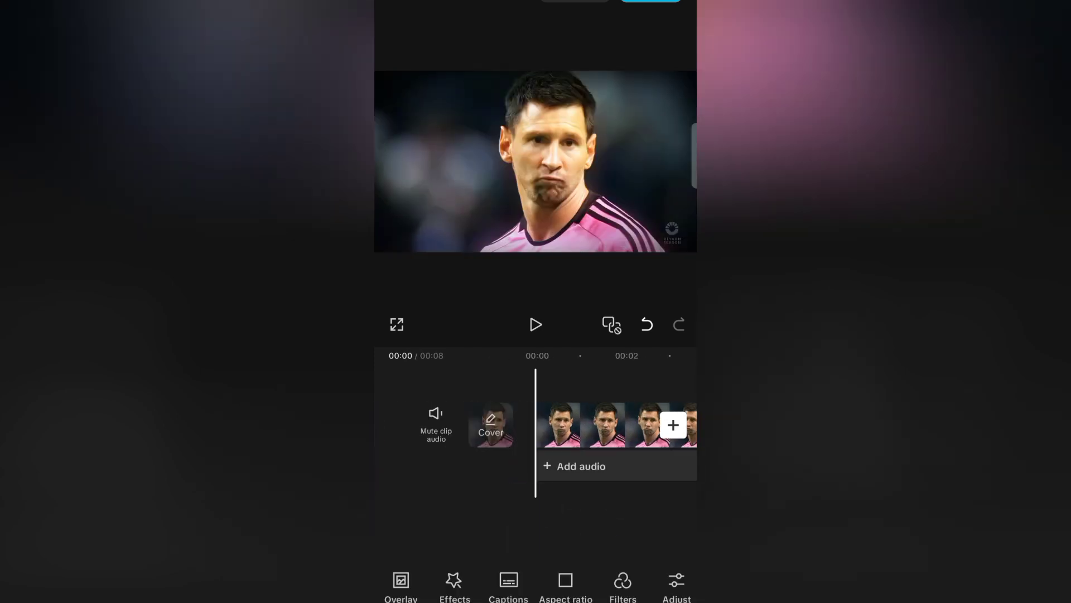
pyautogui.moveTo(490, 580); pyautogui.dragTo(658, 580)
# Step: Add the black 6-second stock overlay and enlarge it to fill the frame
pyautogui.click(569, 583)
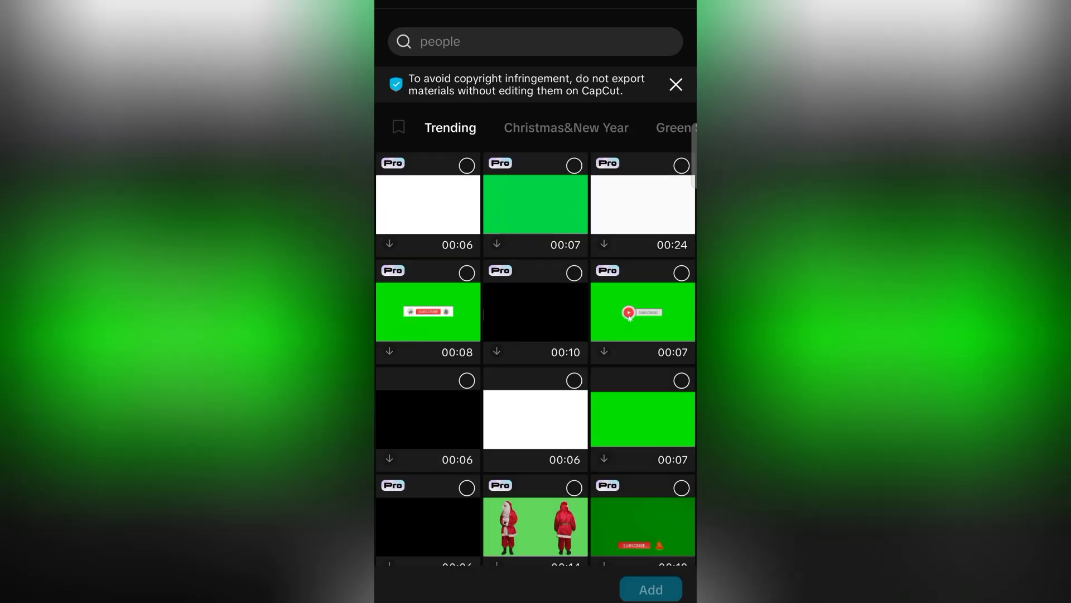
pyautogui.moveTo(669, 388); pyautogui.dragTo(675, 284)
pyautogui.click(483, 364)
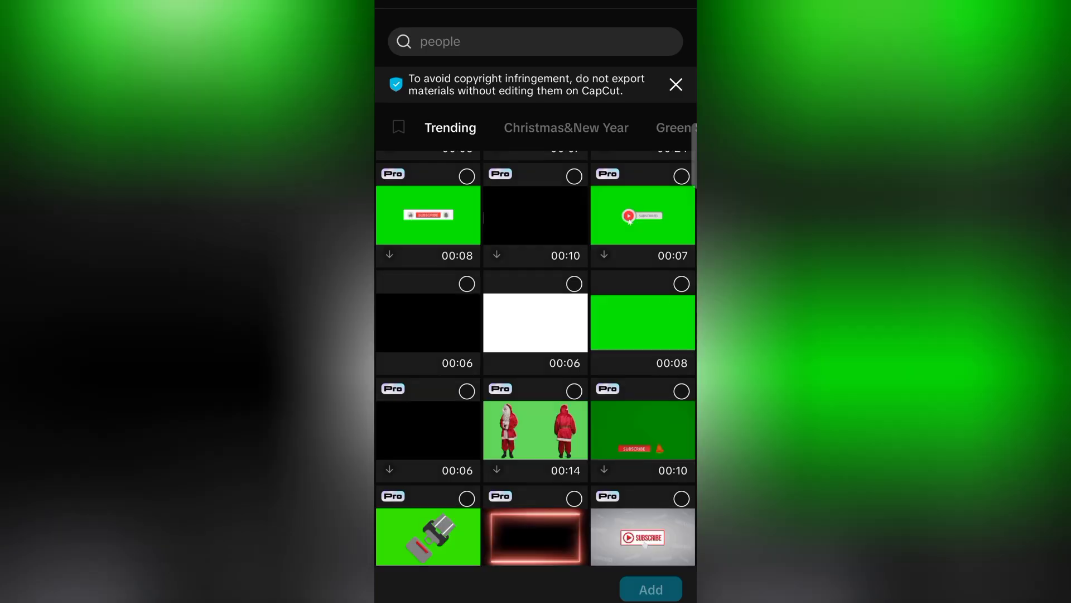
pyautogui.click(416, 349)
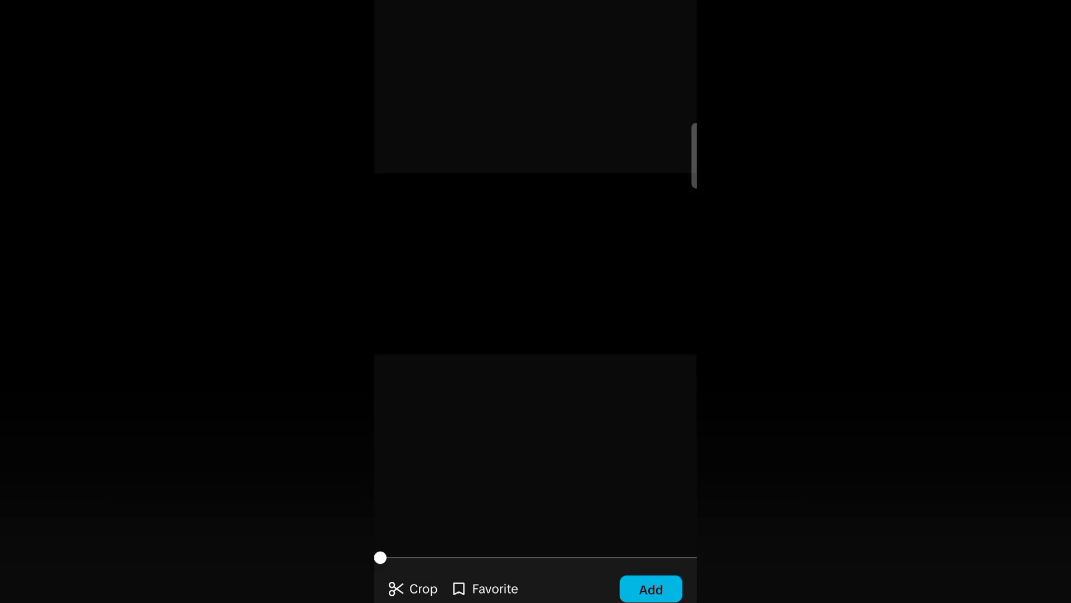
pyautogui.click(656, 589)
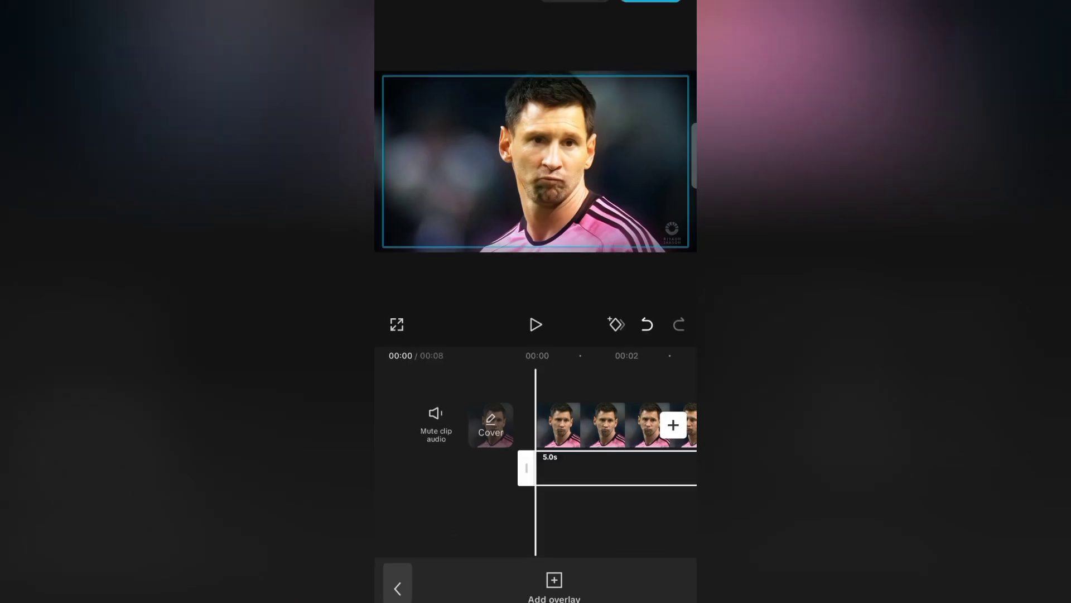
pyautogui.moveTo(464, 523); pyautogui.dragTo(436, 524)
pyautogui.moveTo(631, 227); pyautogui.dragTo(645, 258)
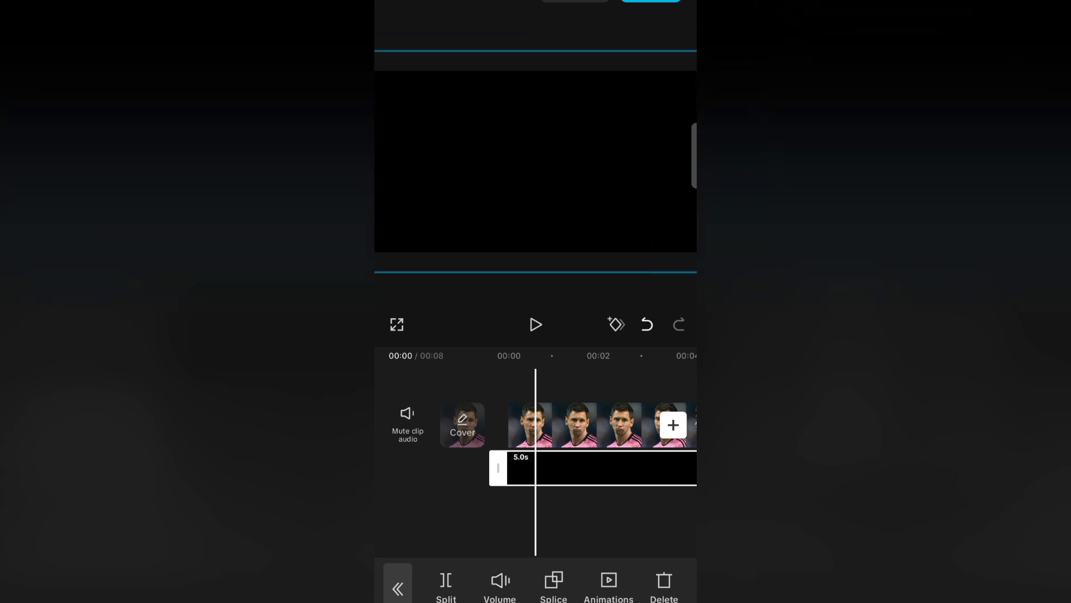
# Step: Lower the black overlay's opacity to 5 and confirm
pyautogui.click(553, 583)
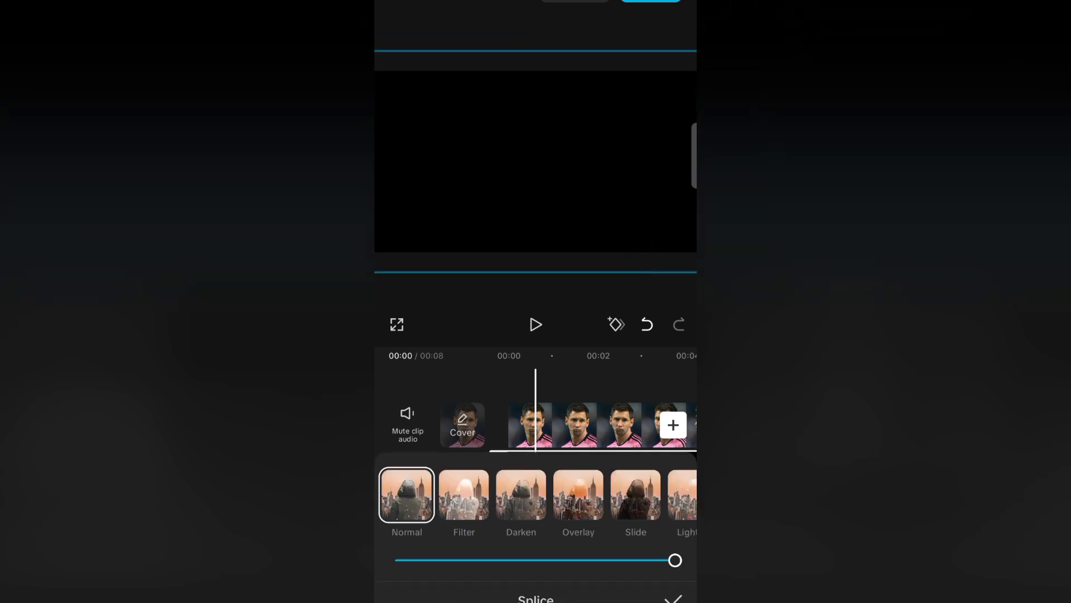
pyautogui.moveTo(530, 513)
pyautogui.mouseDown()
pyautogui.moveTo(493, 513)
pyautogui.moveTo(530, 513)
pyautogui.mouseUp()
pyautogui.moveTo(672, 583); pyautogui.dragTo(419, 590)
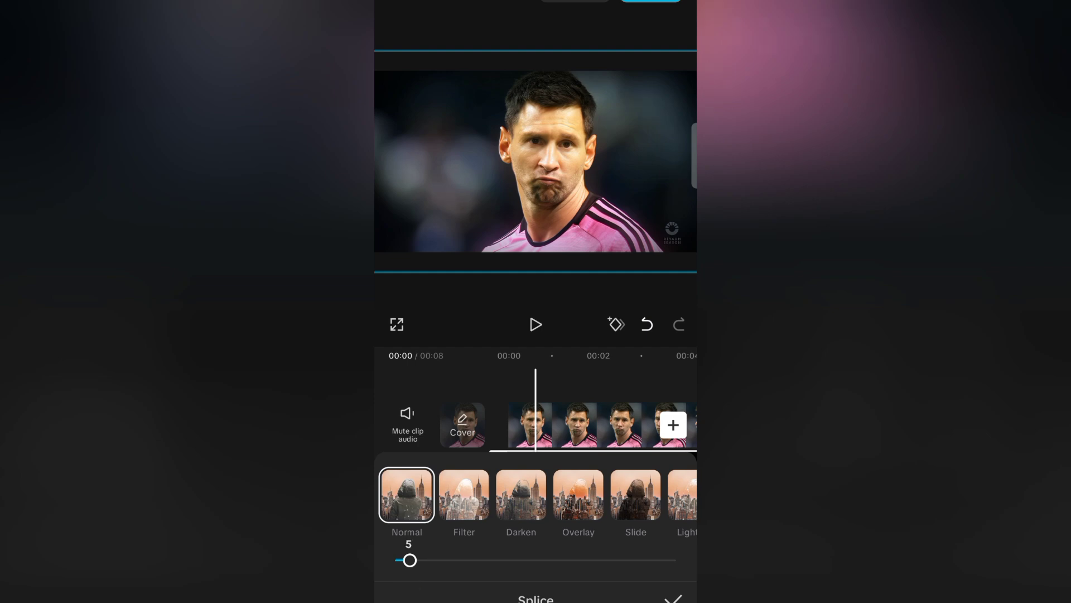
pyautogui.click(673, 598)
pyautogui.click(396, 586)
pyautogui.click(446, 513)
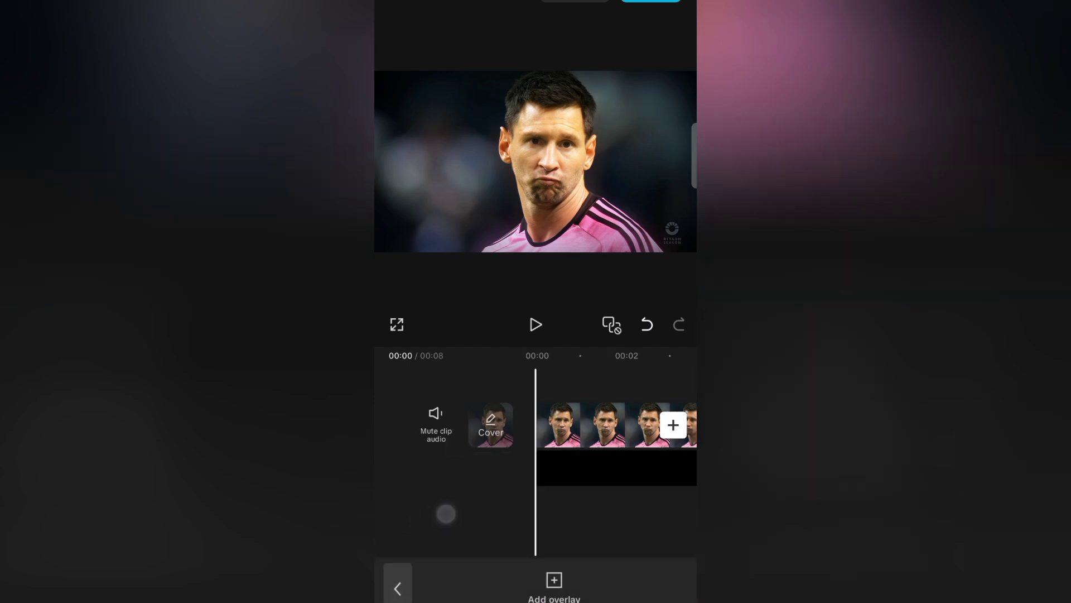
# Step: Apply the Berlin filter from the Life category at intensity 100
pyautogui.moveTo(558, 586); pyautogui.dragTo(399, 556)
pyautogui.click(596, 593)
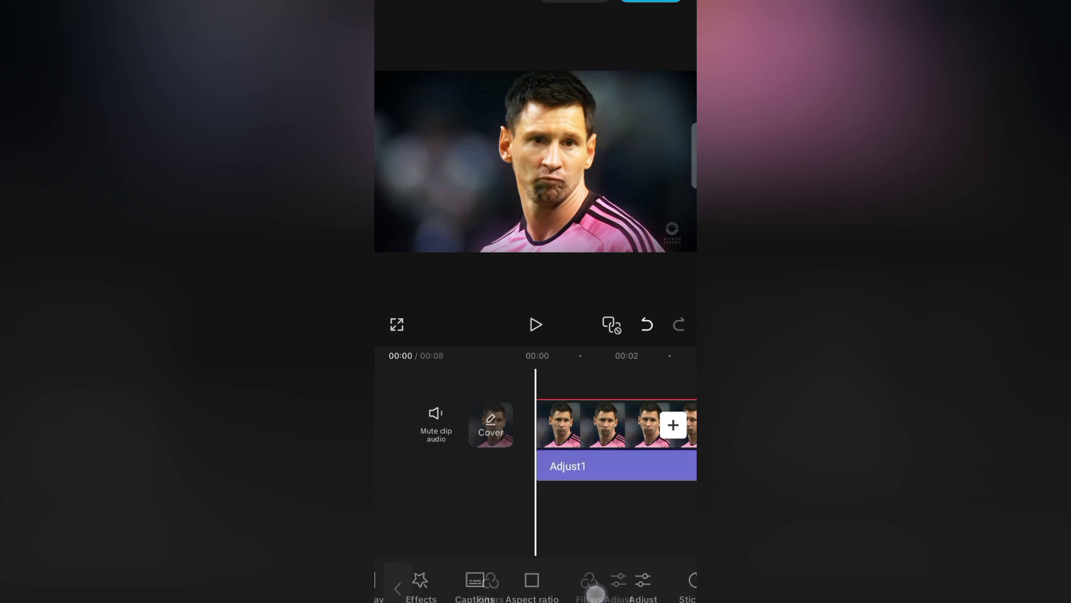
pyautogui.click(497, 590)
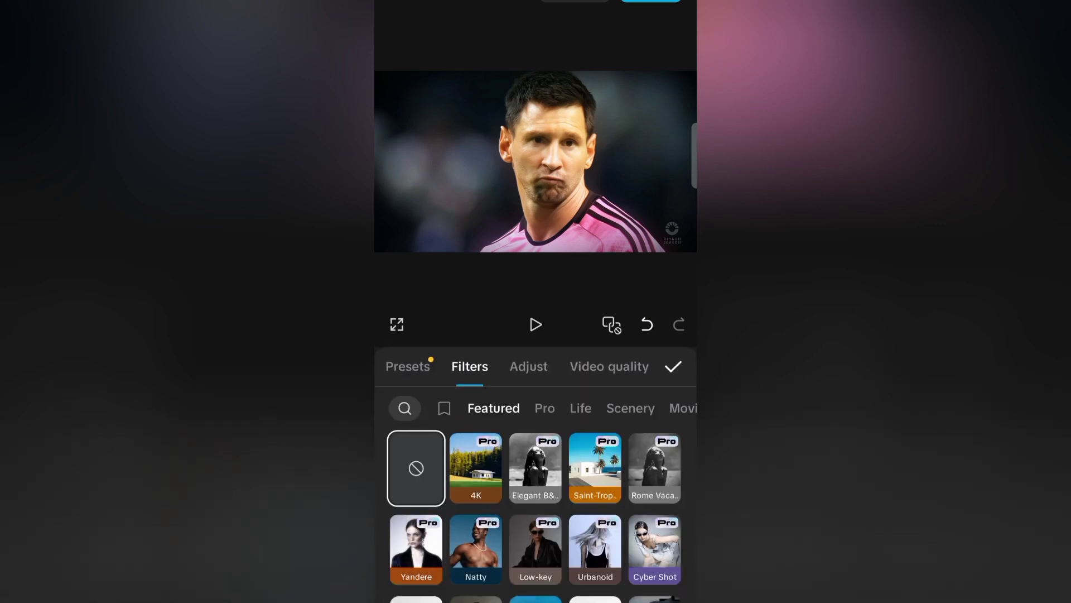
pyautogui.click(581, 407)
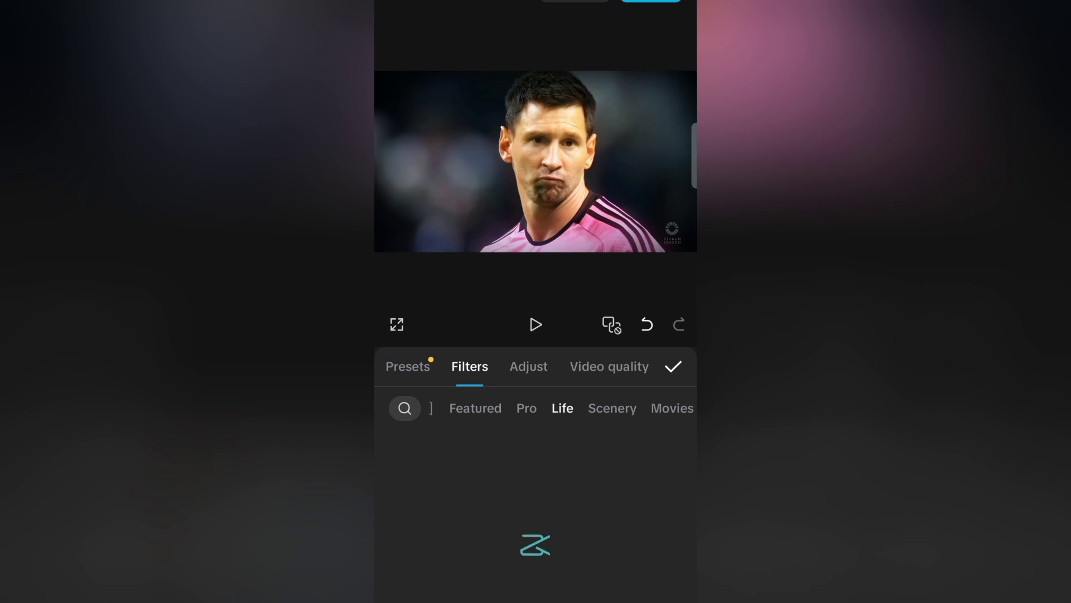
pyautogui.moveTo(420, 447); pyautogui.dragTo(403, 368)
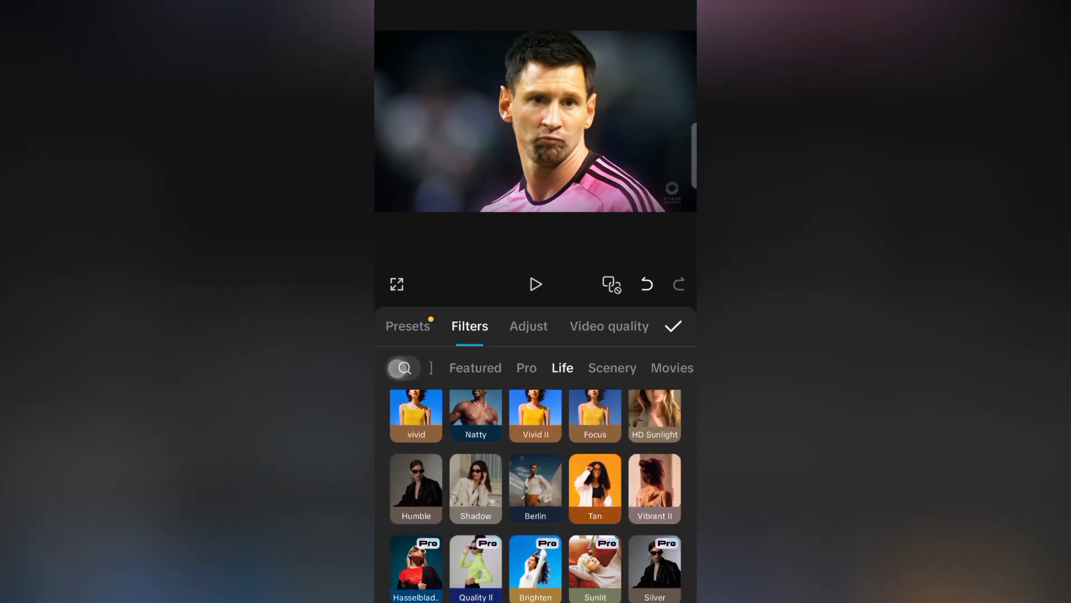
pyautogui.click(544, 486)
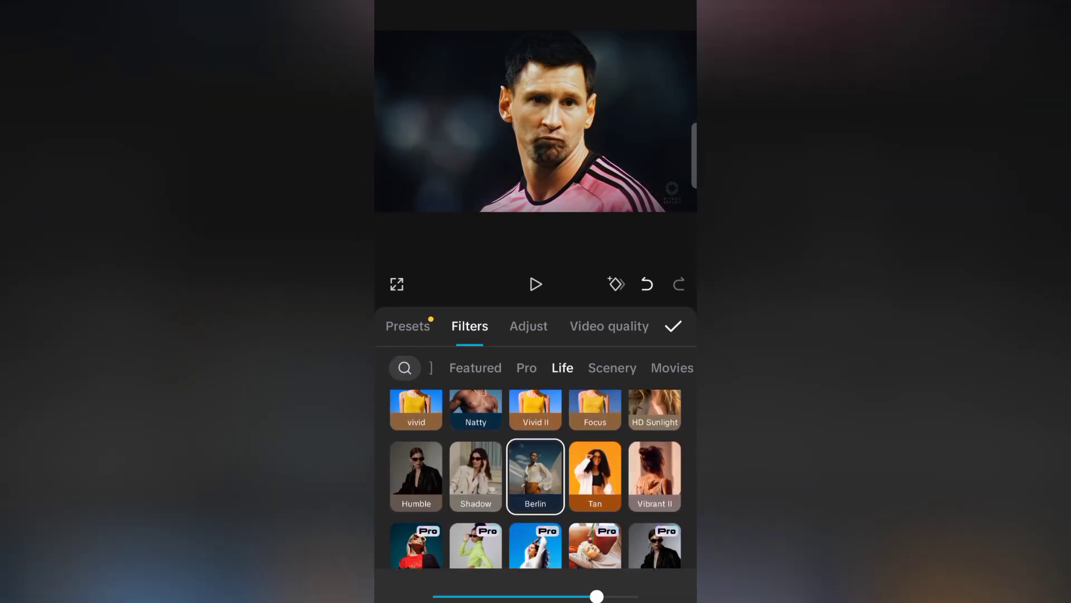
pyautogui.moveTo(596, 596); pyautogui.dragTo(637, 596)
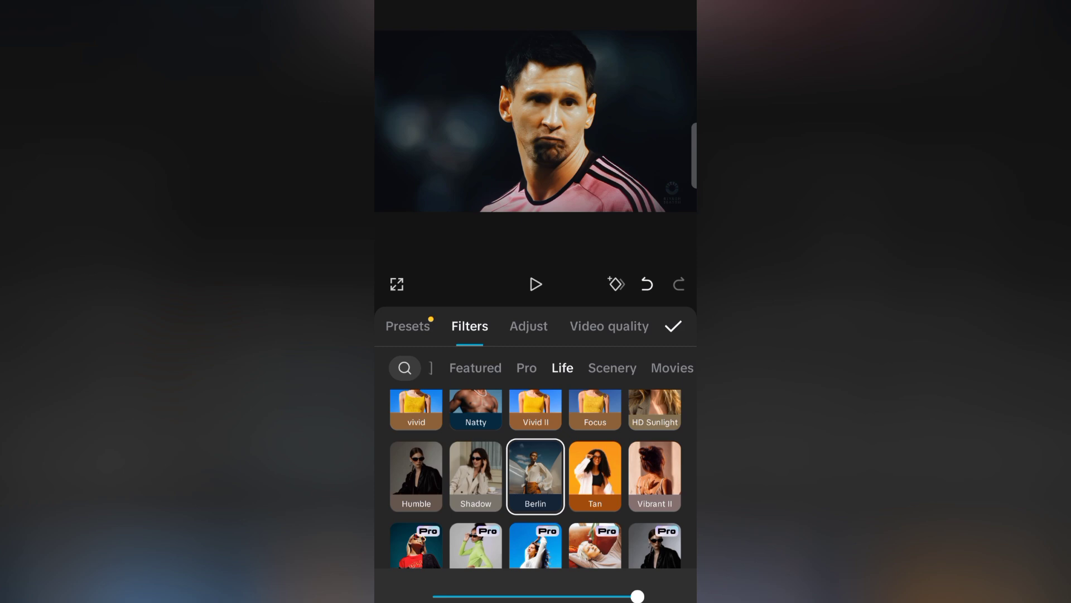
pyautogui.click(674, 326)
# Step: Play back the edited clip to review the result
pyautogui.click(493, 498)
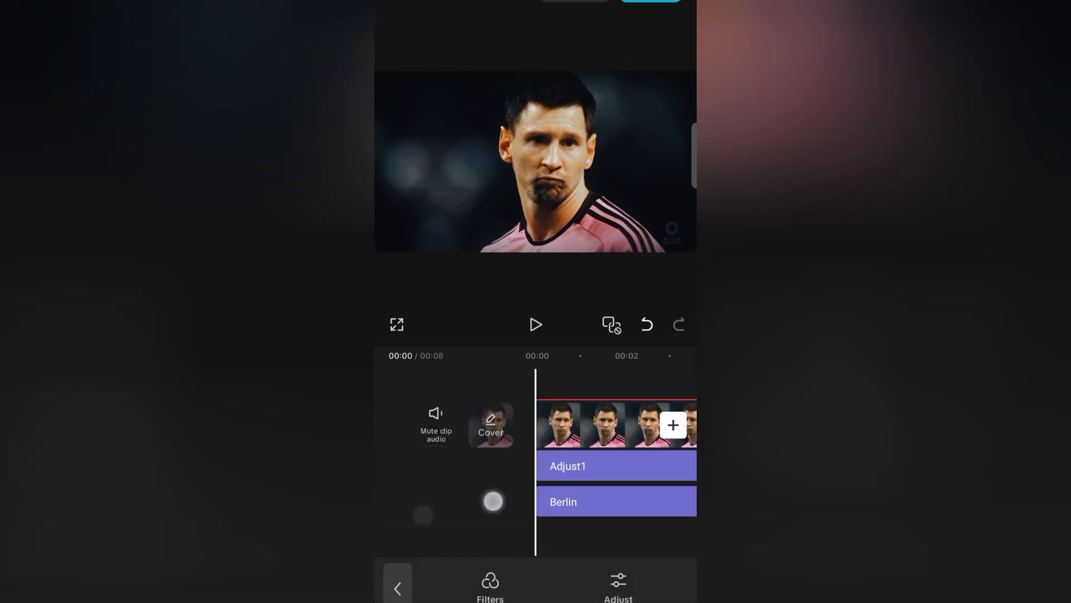
pyautogui.click(536, 325)
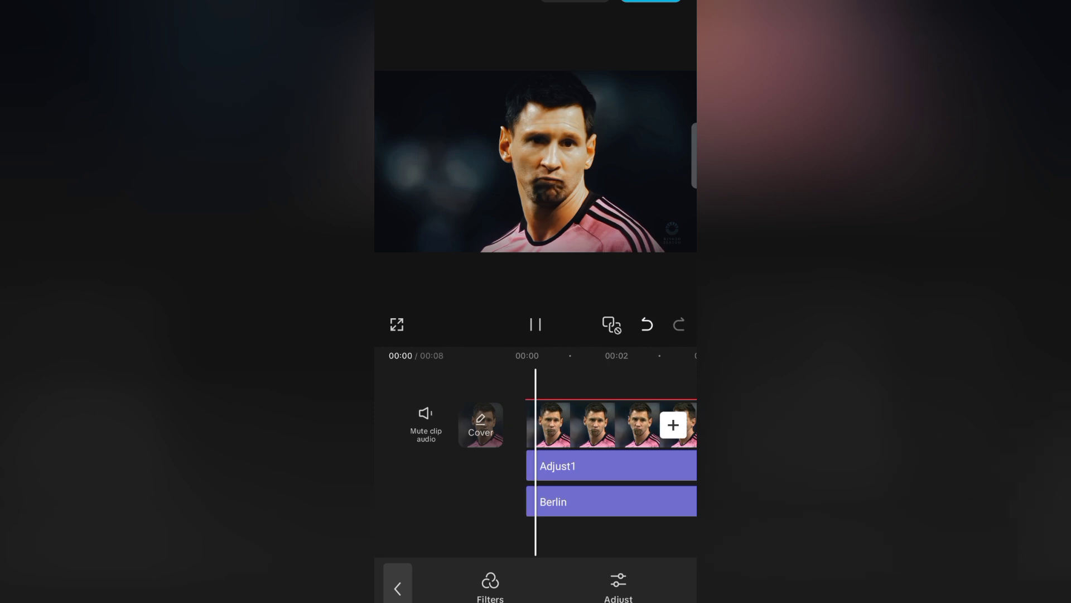
pyautogui.click(536, 340)
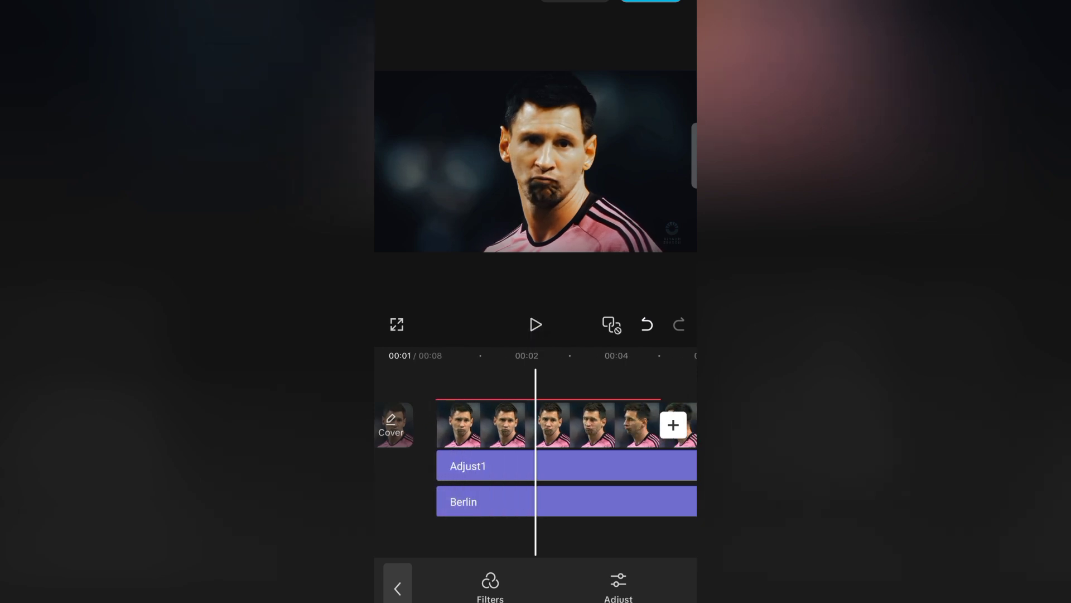
pyautogui.click(535, 324)
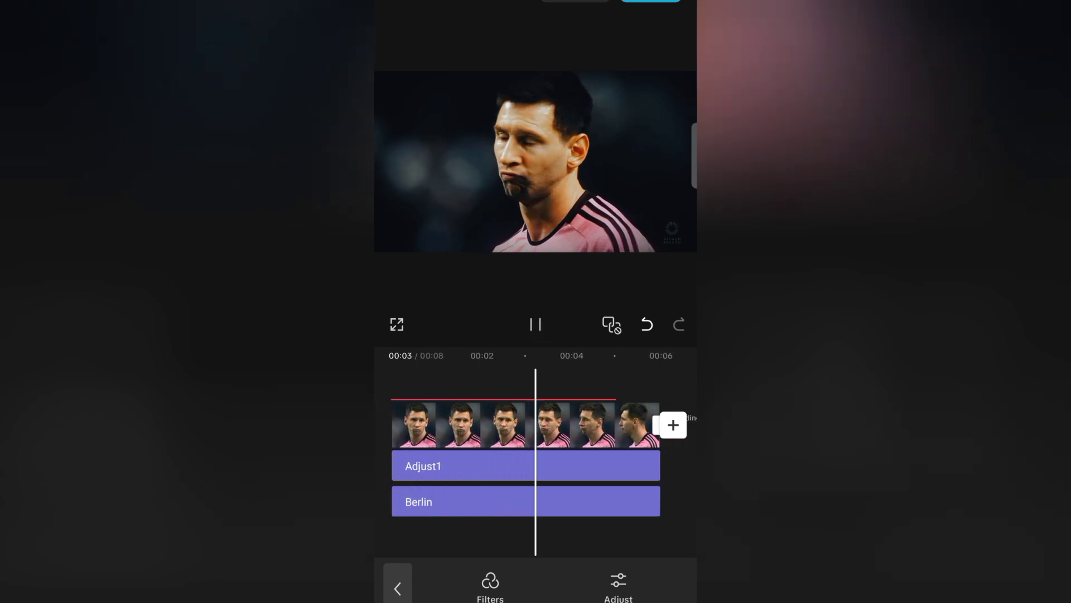